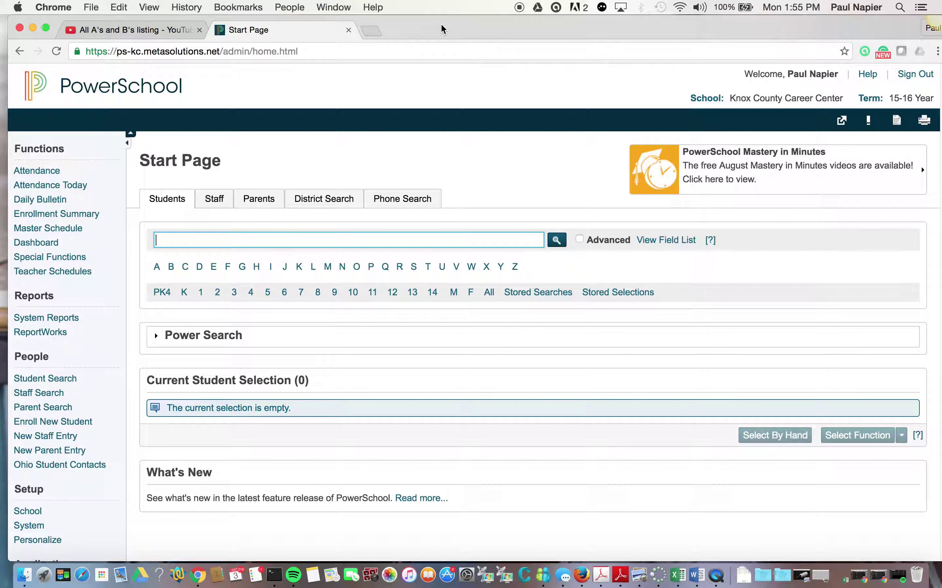
- Run the 'PN - In-house KCCC students' stored search to select 569 students
left_click(530, 298)
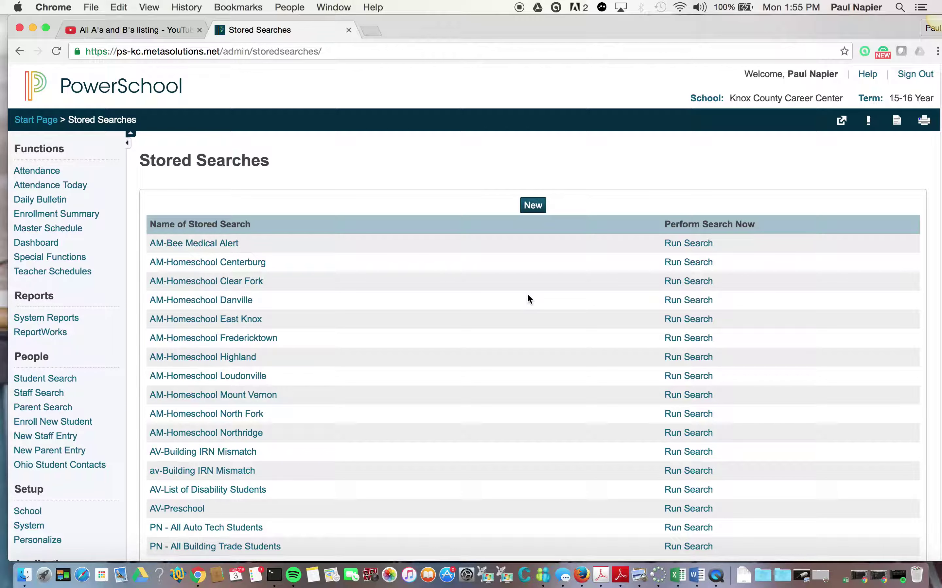
scroll(526, 302, "down", 3)
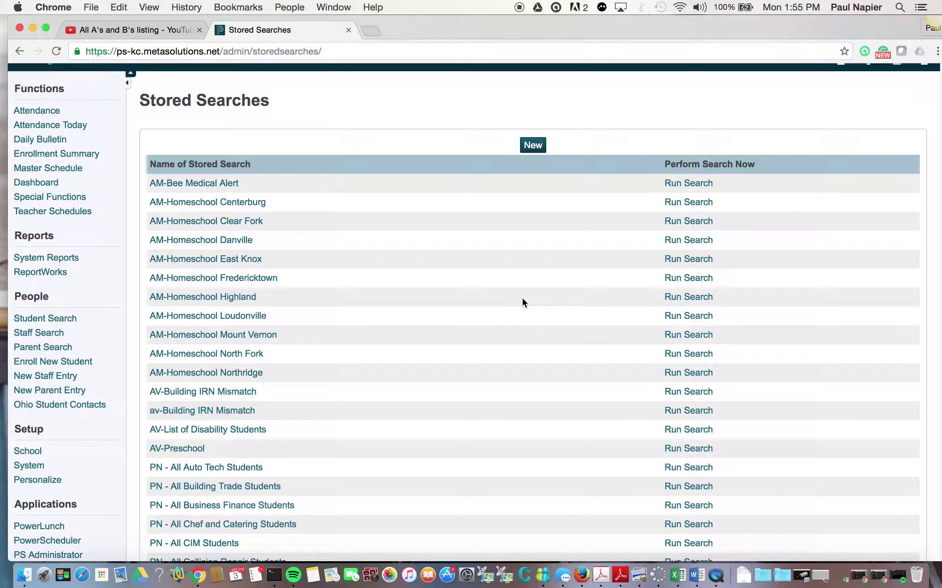
scroll(522, 302, "down", 20)
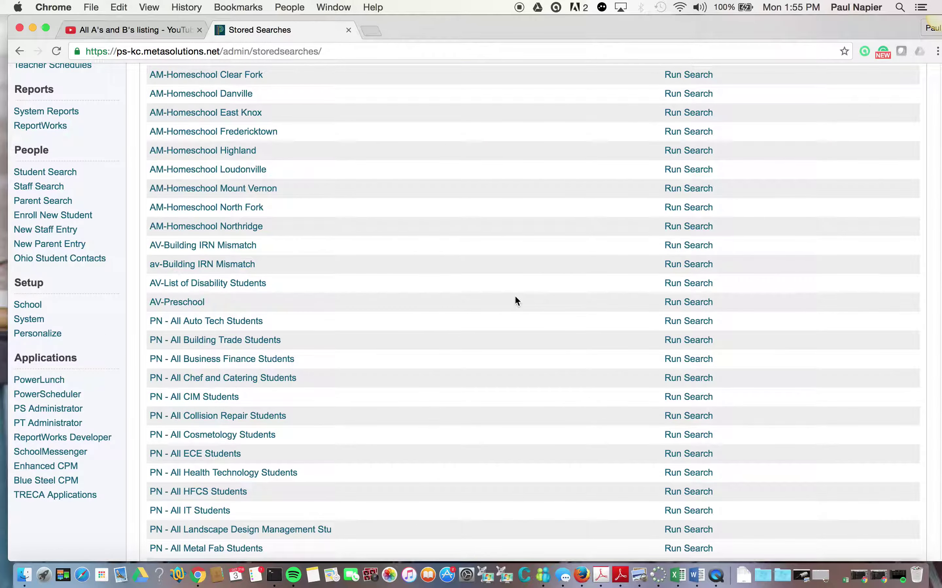
scroll(516, 297, "down", 8)
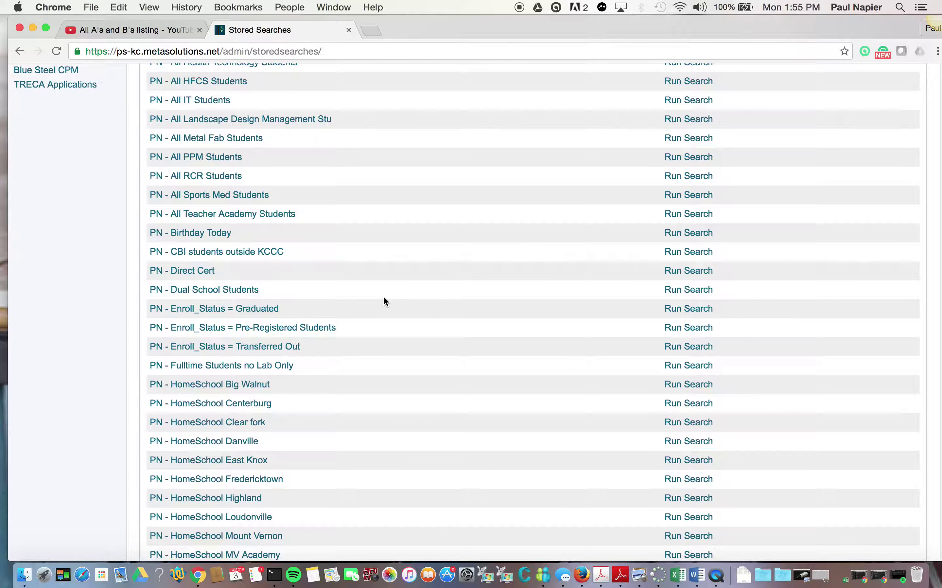
scroll(384, 302, "down", 15)
scroll(387, 302, "up", 5)
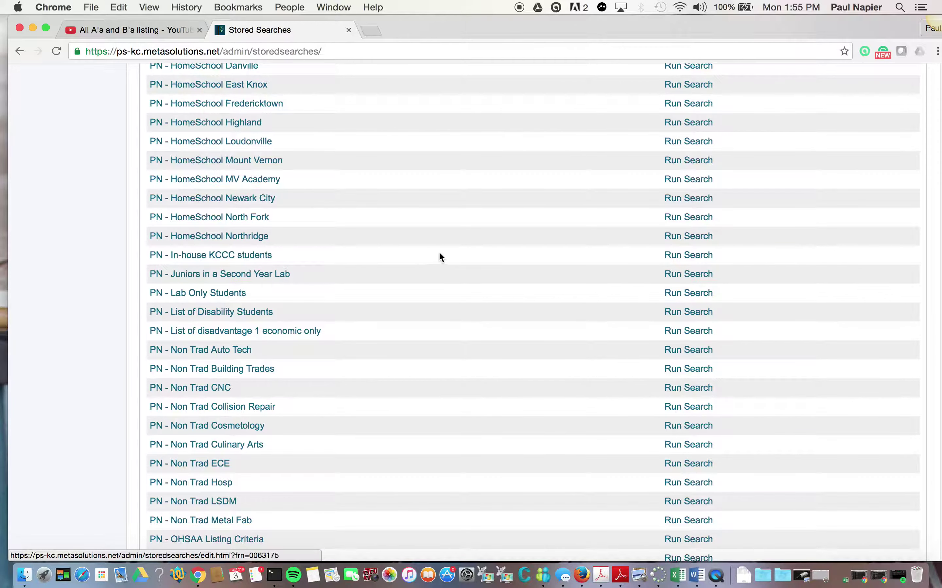
left_click(683, 257)
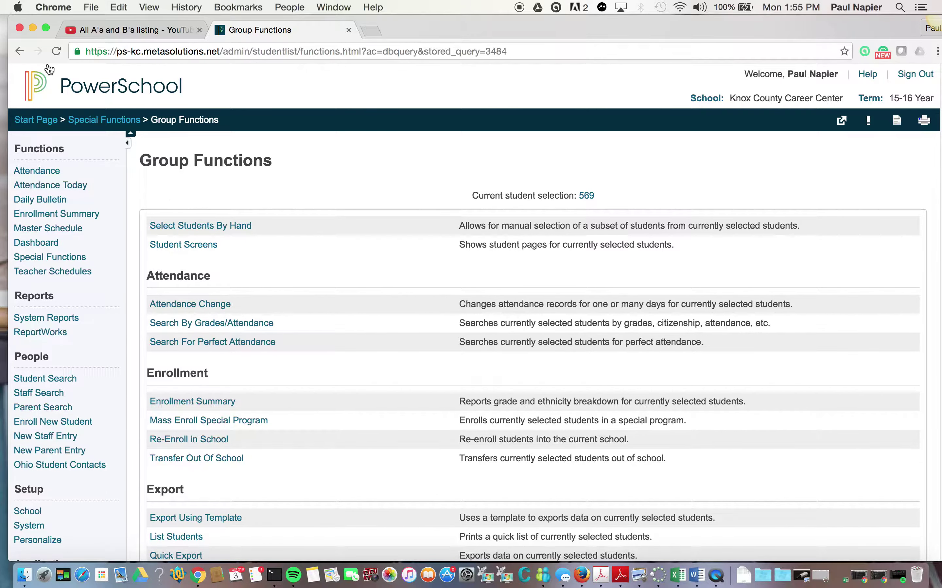
- From the start page, go to System > Grades > Calculate Honor Roll
left_click(68, 84)
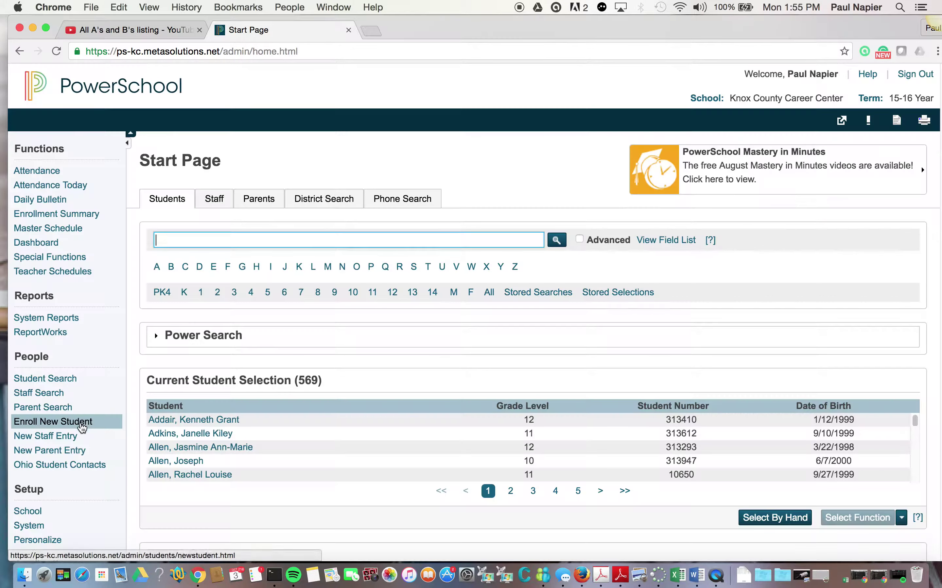
left_click(44, 525)
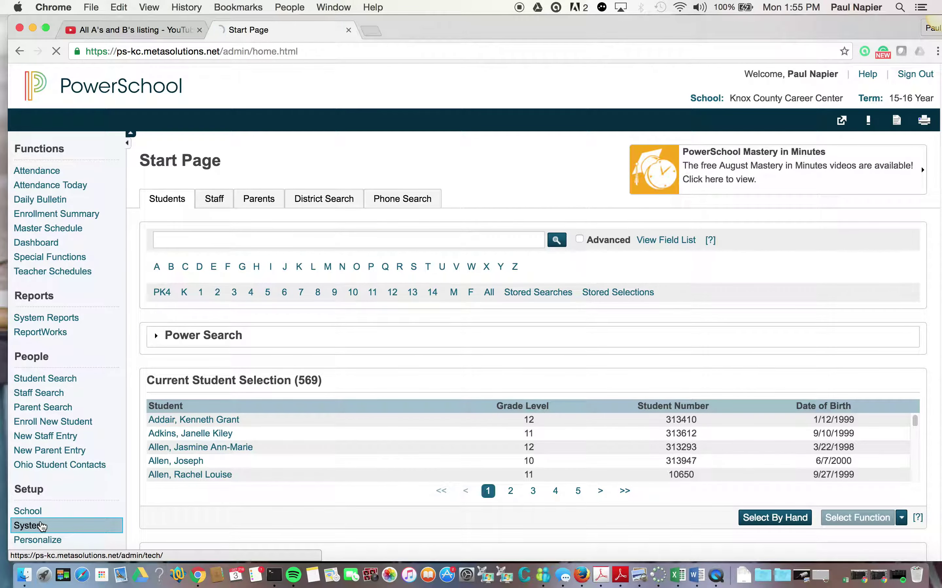
scroll(342, 225, "down", 6)
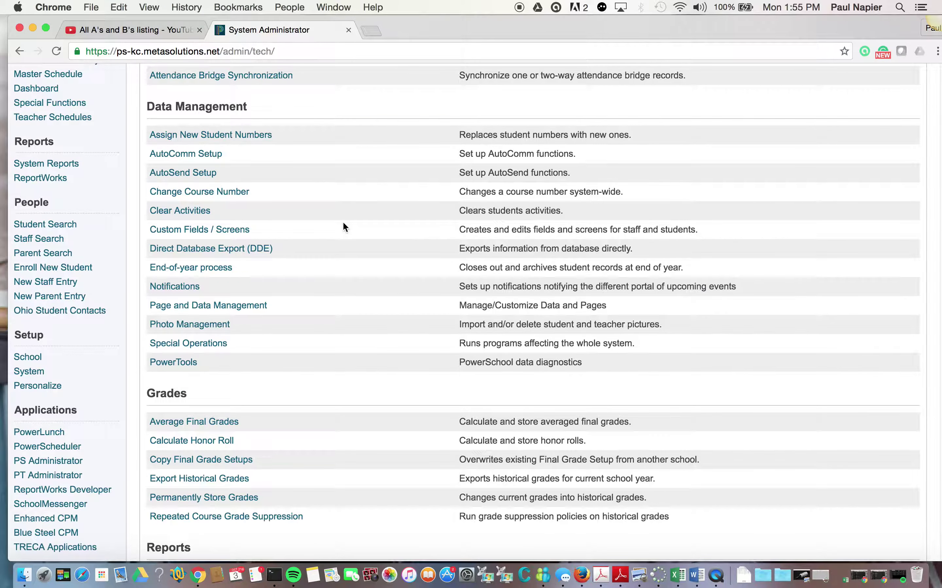
left_click(196, 357)
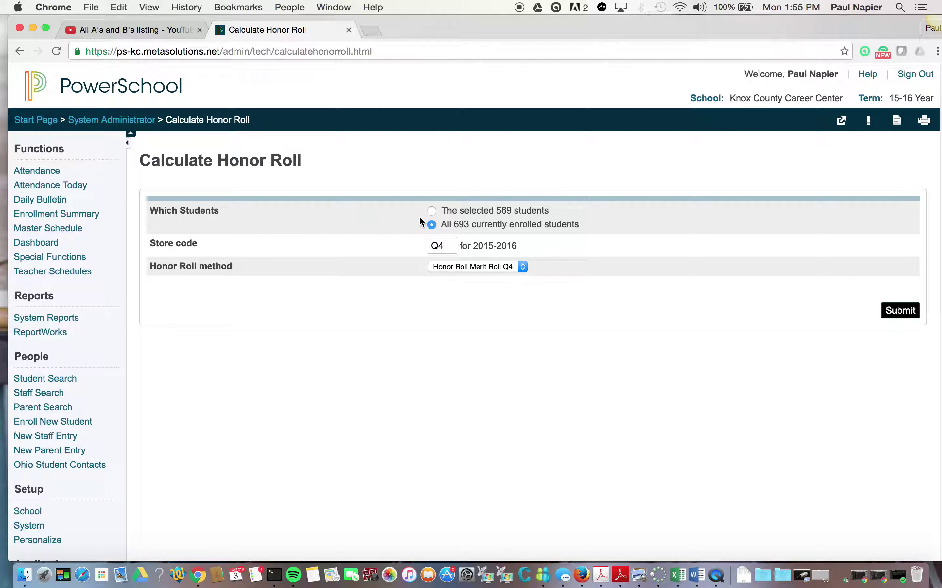
- Calculate honor roll for the 569 selected students using Honor Roll Merit Roll Q4, store code Q4, then go to System Reports
left_click(432, 212)
left_click(493, 266)
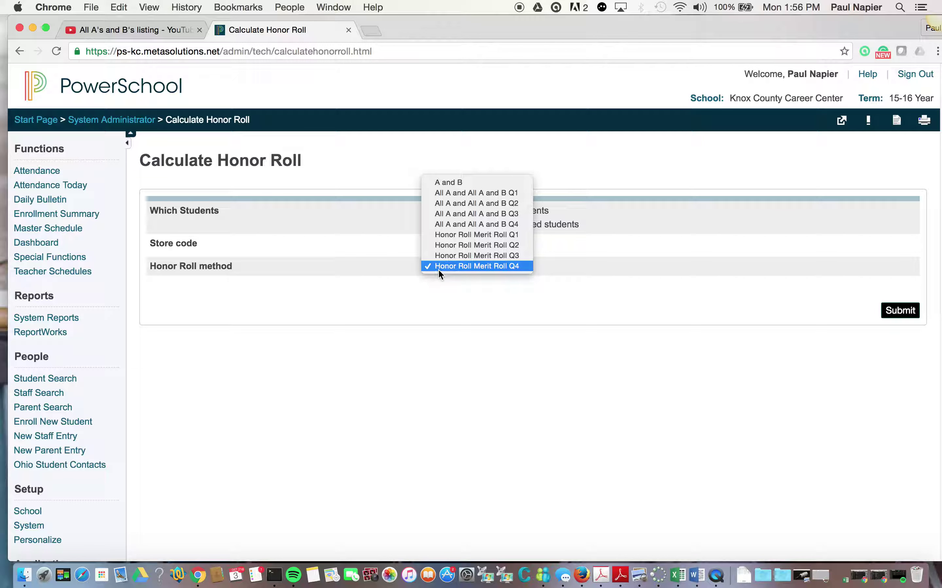
left_click(500, 266)
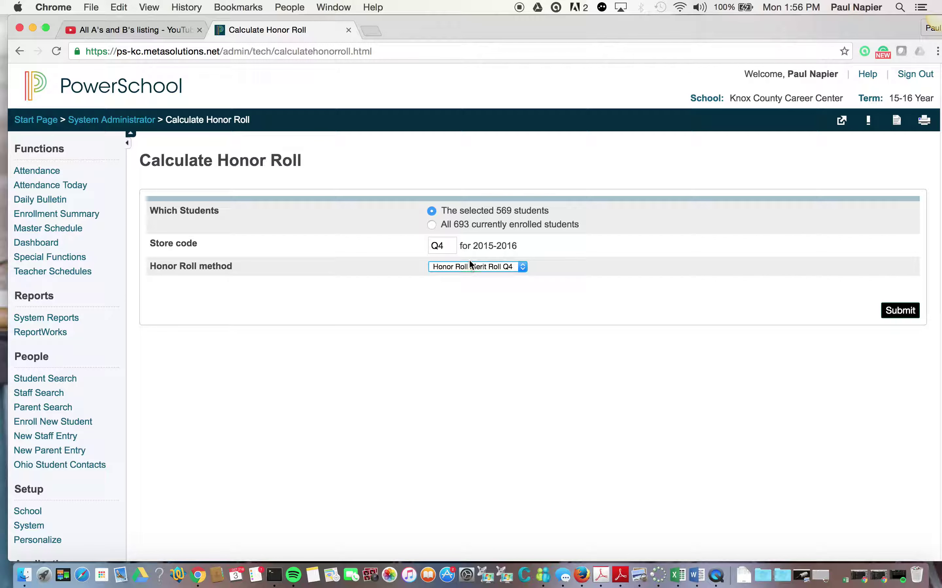
left_click(505, 268)
key("Escape")
double_click(448, 248)
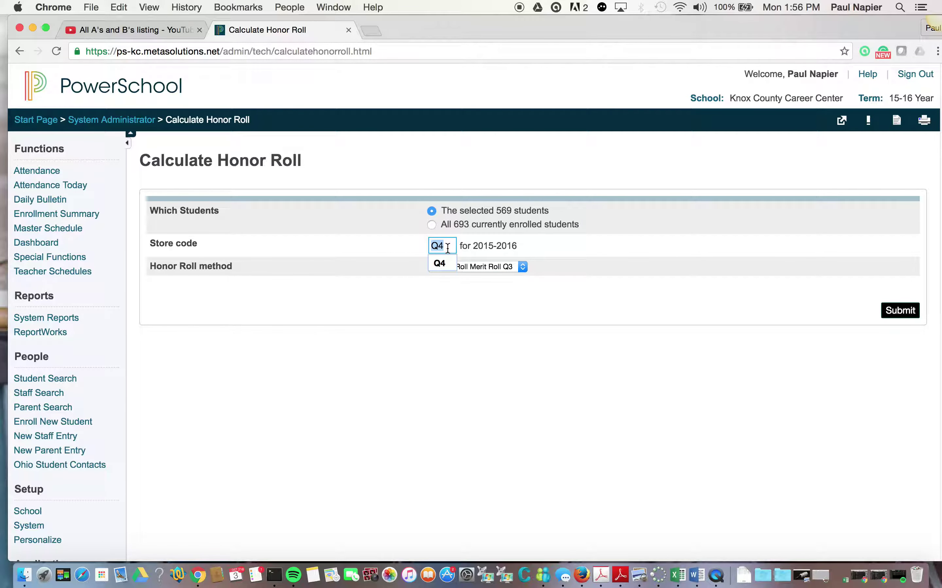
left_click(474, 266)
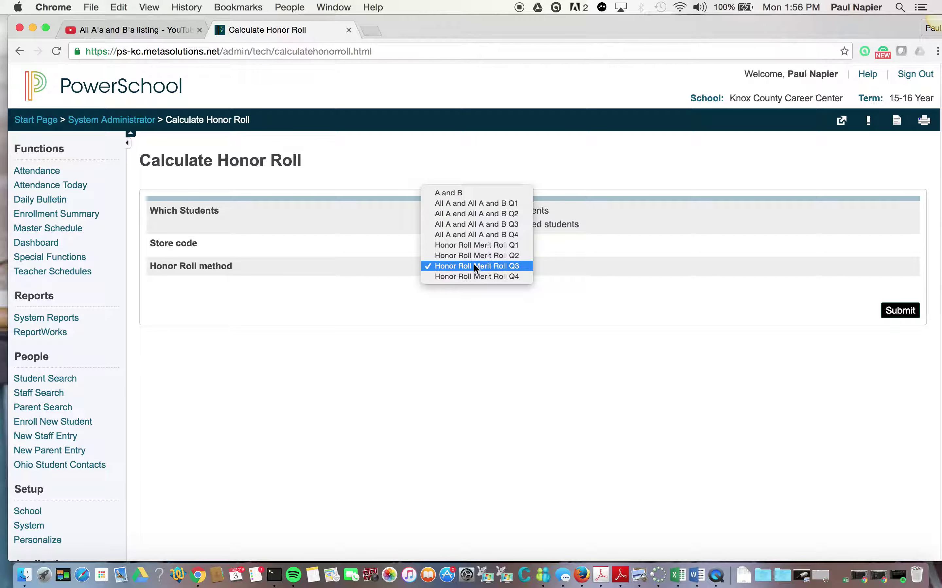
left_click(500, 277)
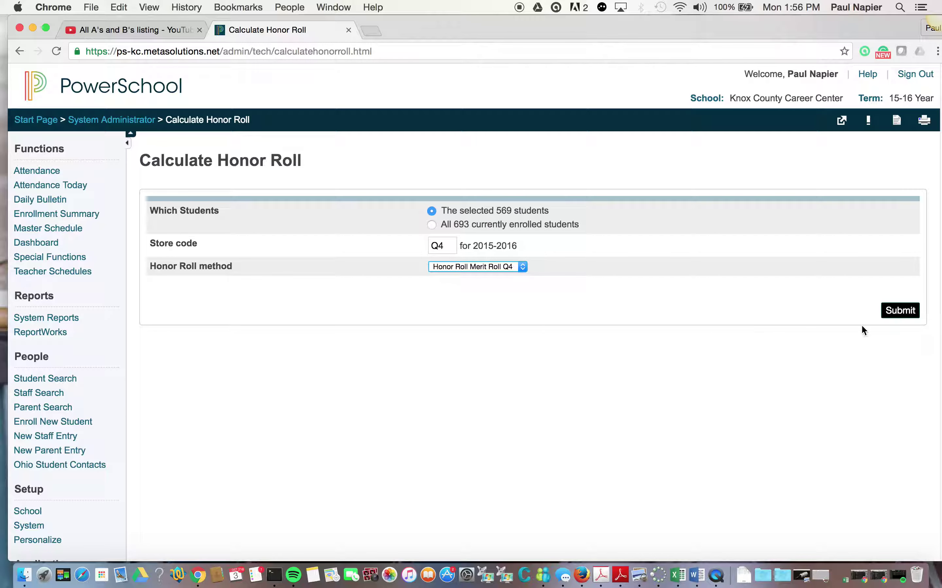
left_click(903, 309)
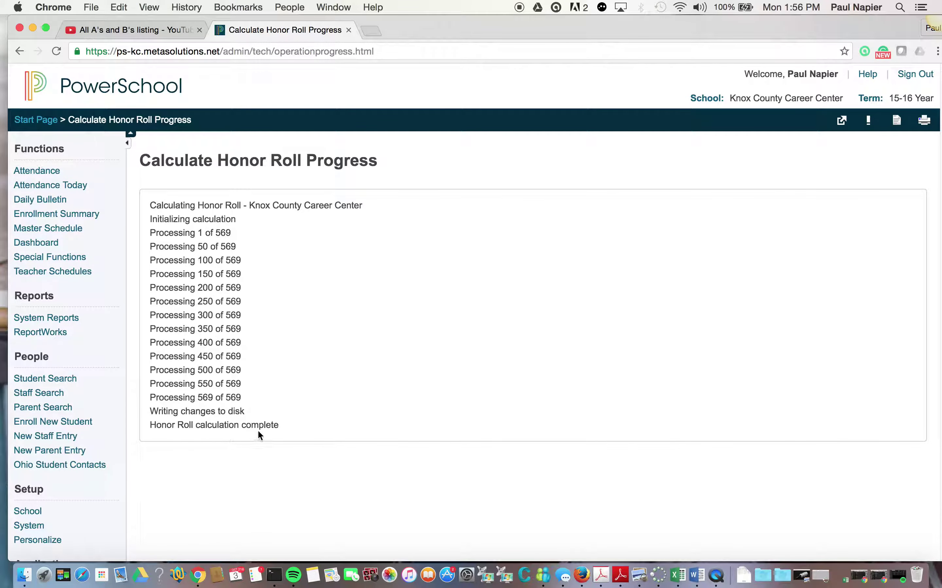
left_click(38, 323)
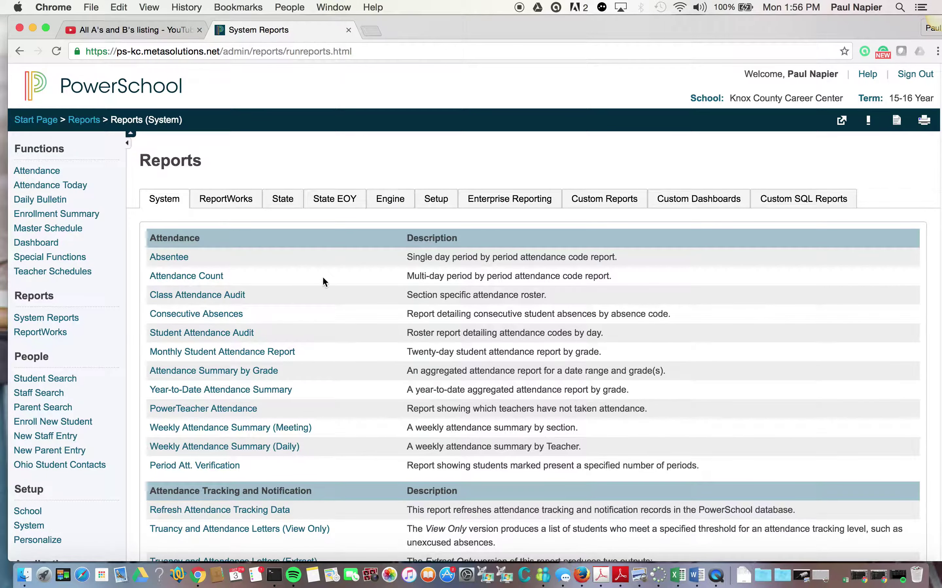
scroll(322, 276, "down", 10)
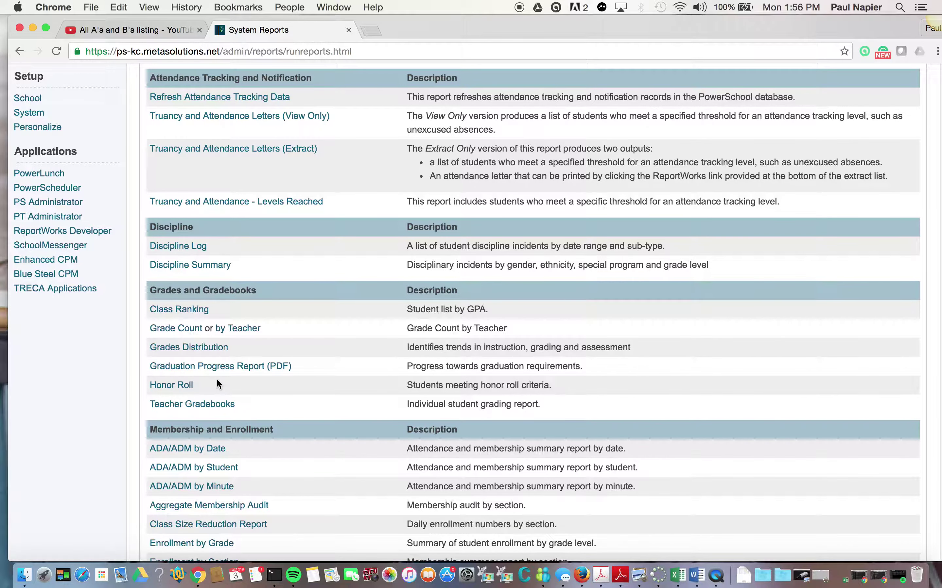
- In the Honor Roll report form, change the title's ending from Q2 to Q4
left_click(181, 385)
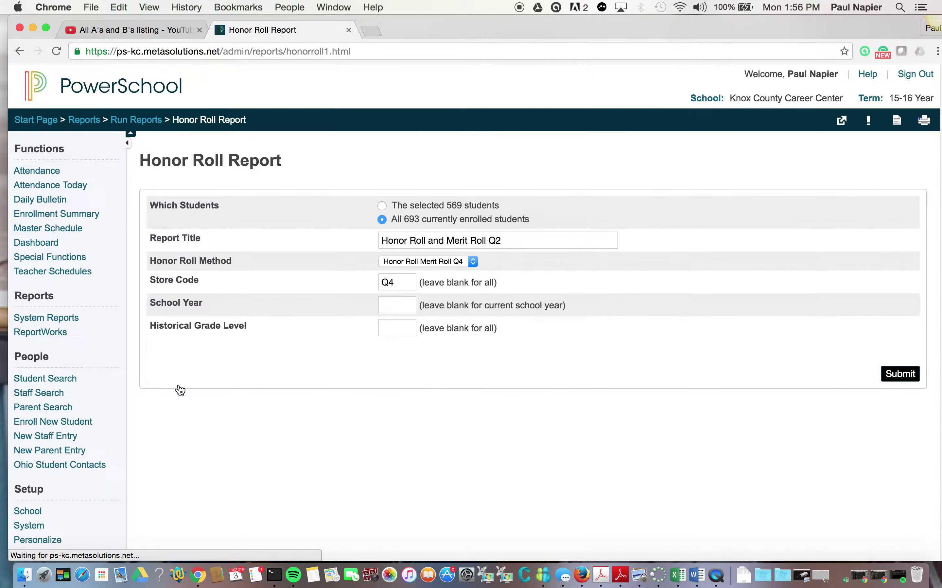
left_click(511, 241)
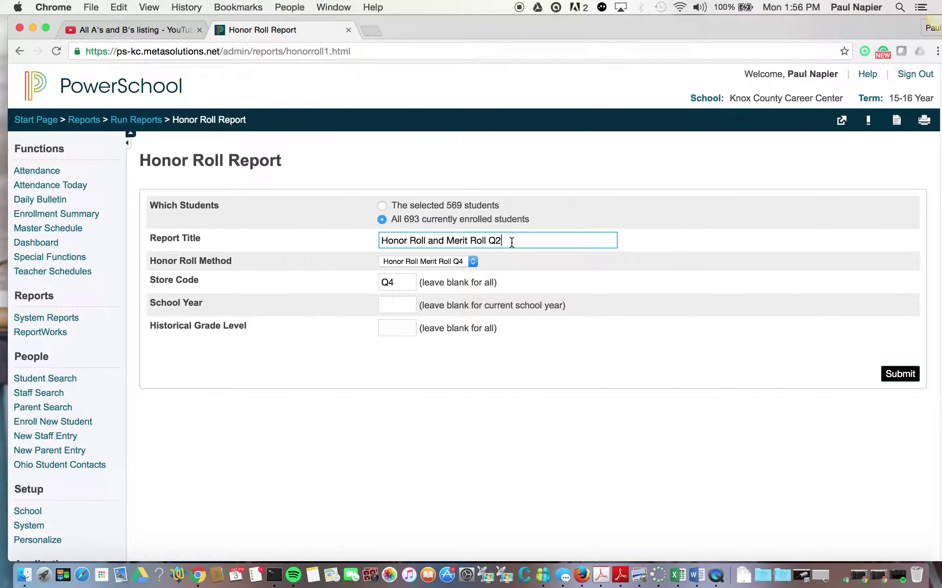
double_click(512, 242)
type("4")
key("BackSpace")
type("Q4")
- Generate the report for the 569 selected students with method Honor Roll Merit Roll Q4
left_click(382, 205)
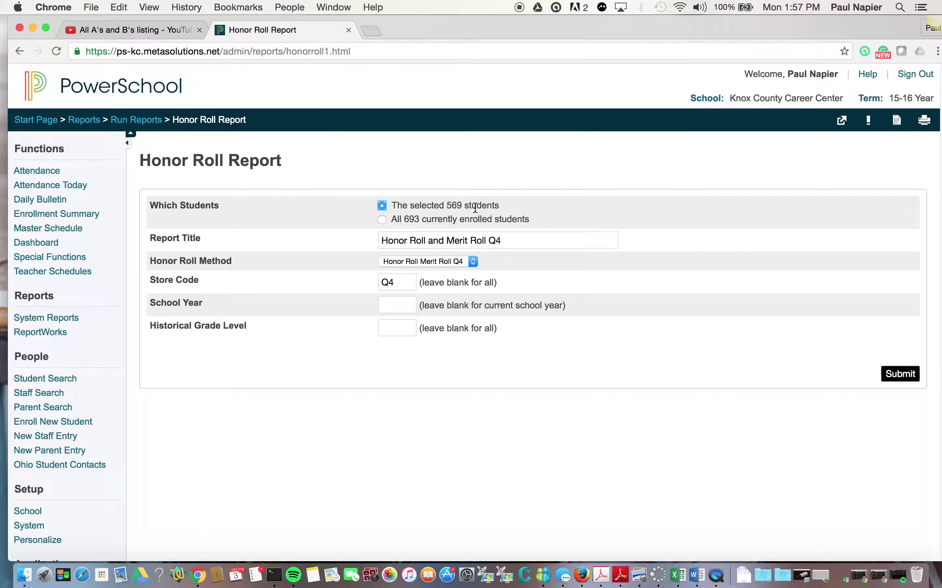
left_click(448, 264)
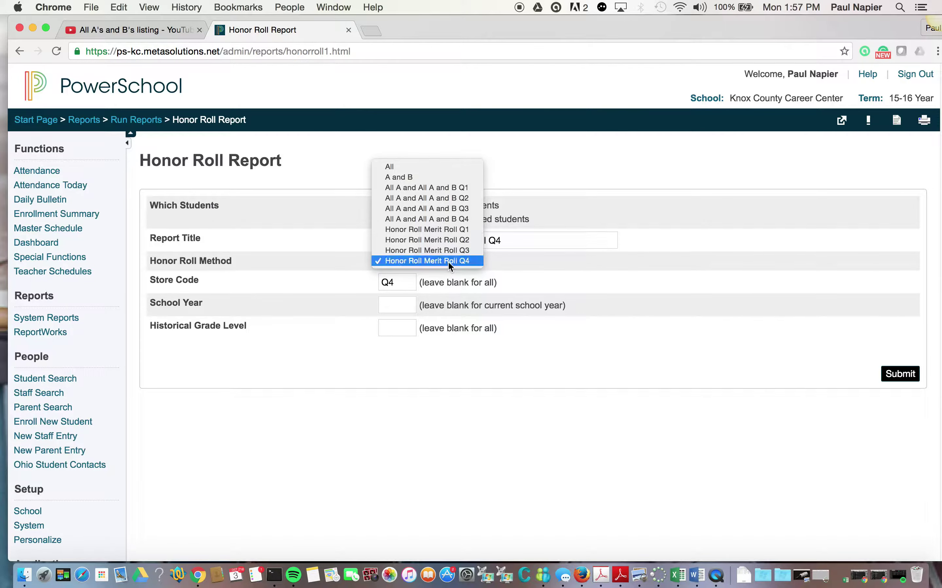
left_click(449, 265)
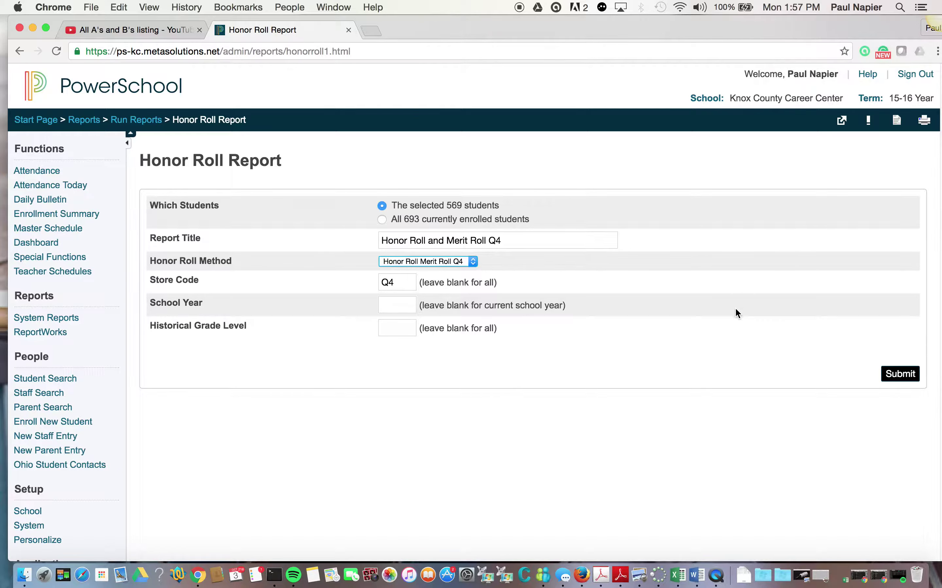
left_click(906, 378)
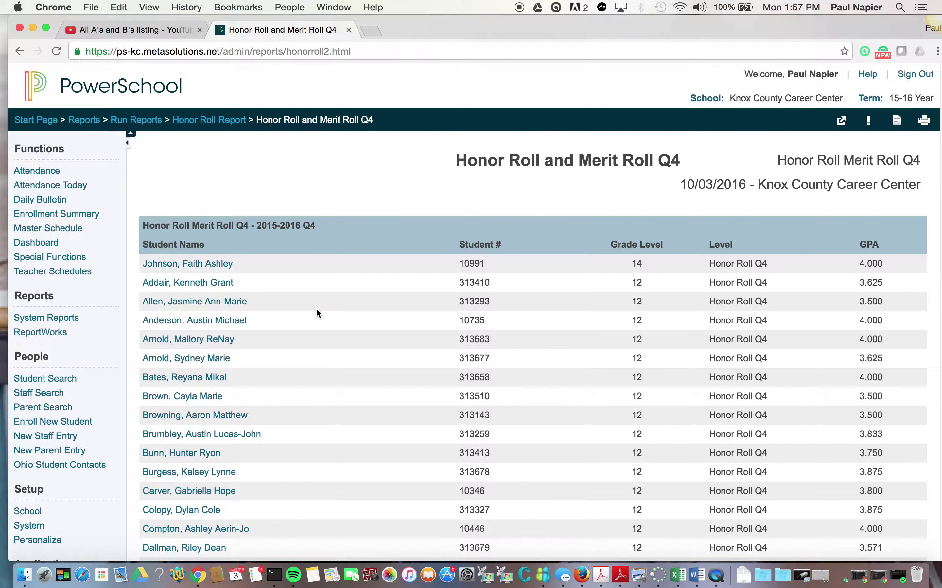
- Scroll through the Honor Roll Q4 rows for grades 12, 11 and 10 down to the Merit Roll Q4 students
scroll(316, 314, "down", 5)
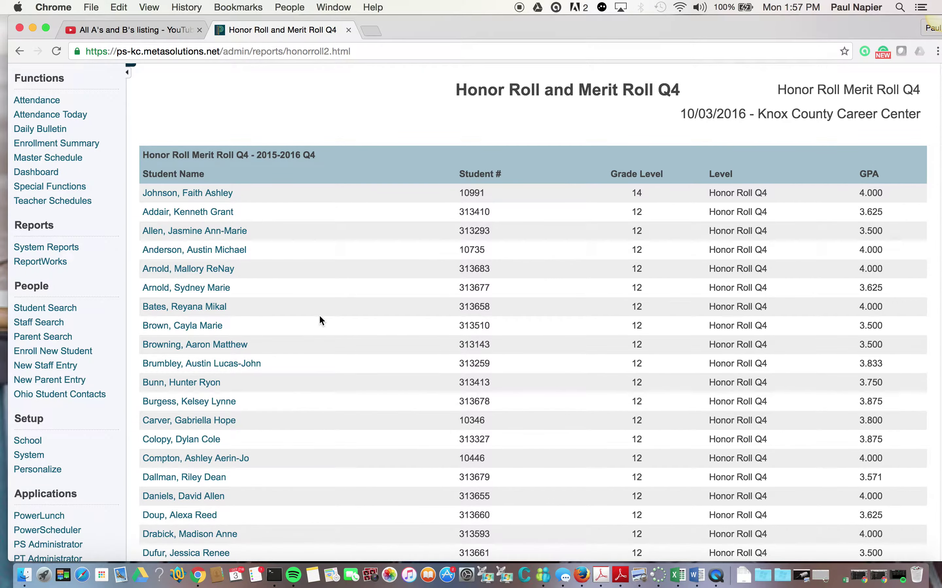
scroll(319, 320, "down", 20)
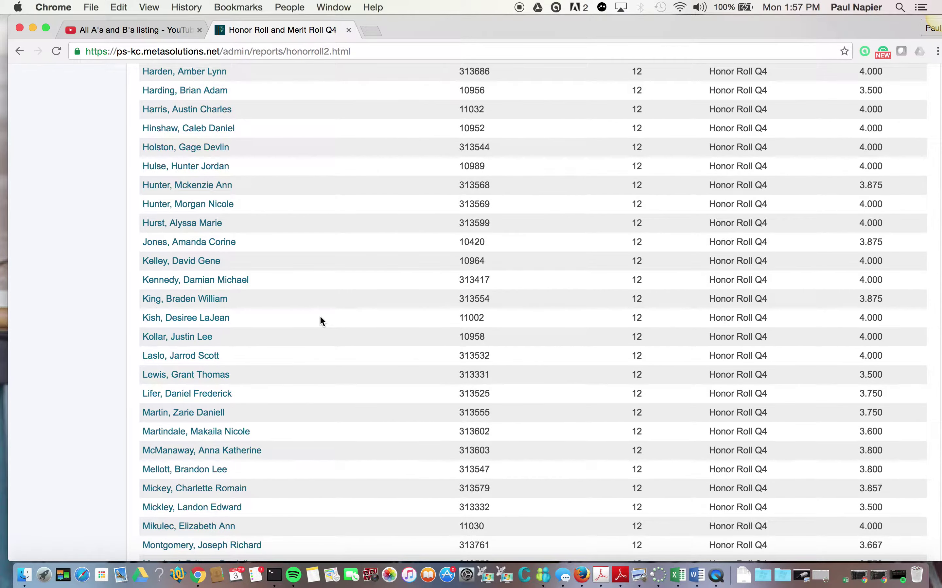
scroll(320, 320, "down", 20)
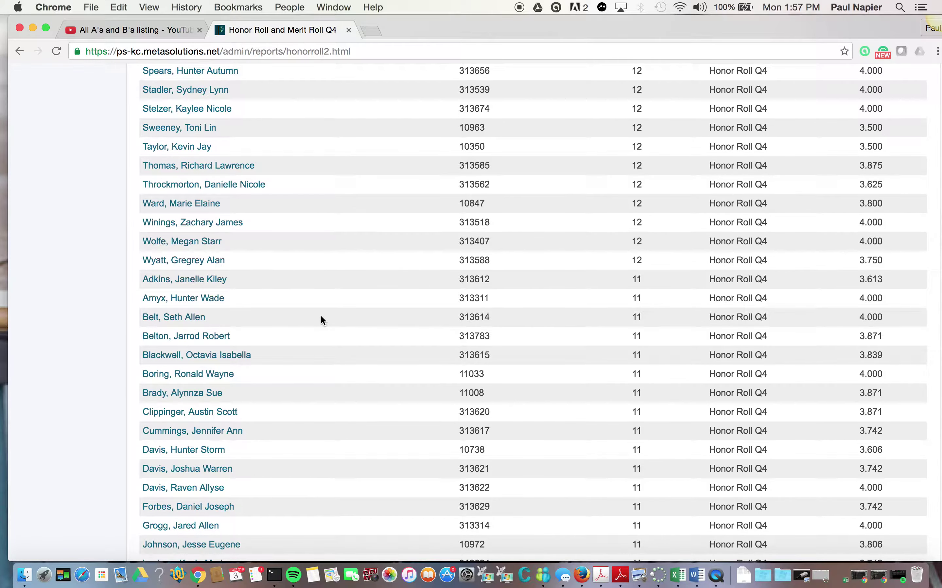
scroll(351, 240, "down", 14)
scroll(350, 245, "down", 3)
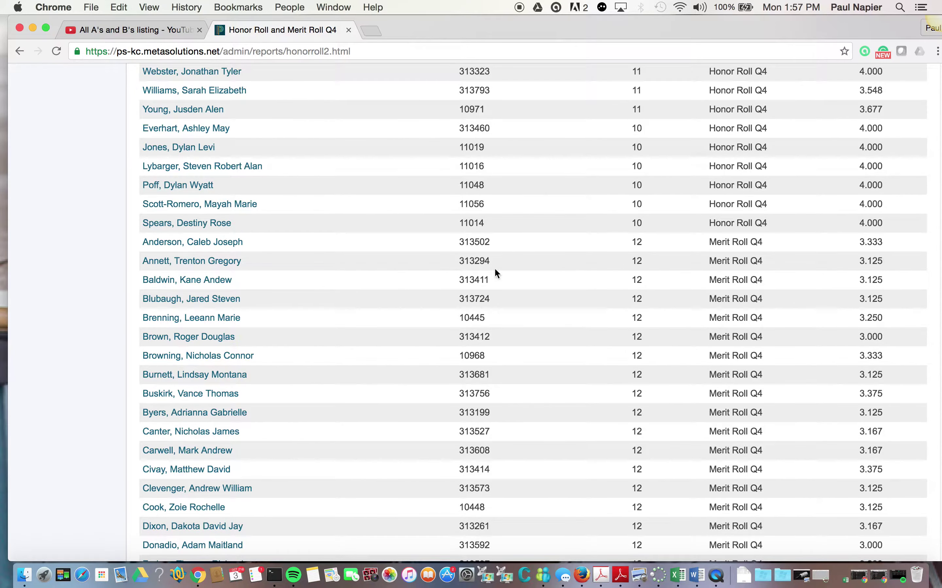
scroll(636, 266, "down", 20)
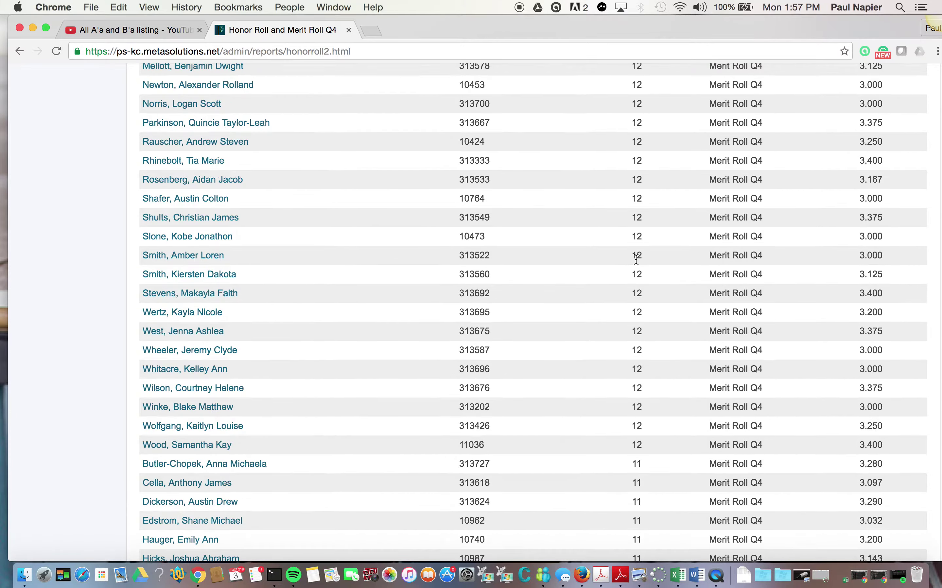